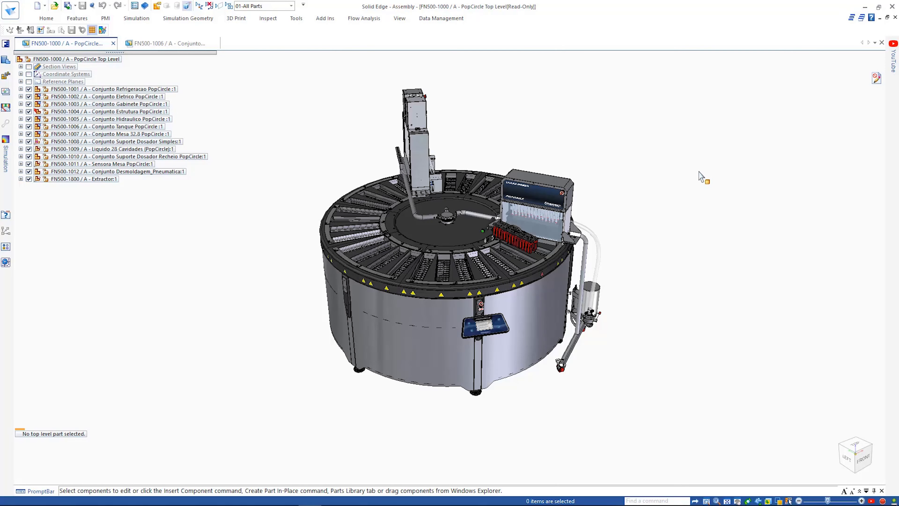
Apply the 01-No Covers configuration to the PopCircle machine assembly and hide FN500-1523.asm:1 in the electrical enclosure assembly
left_click(287, 6)
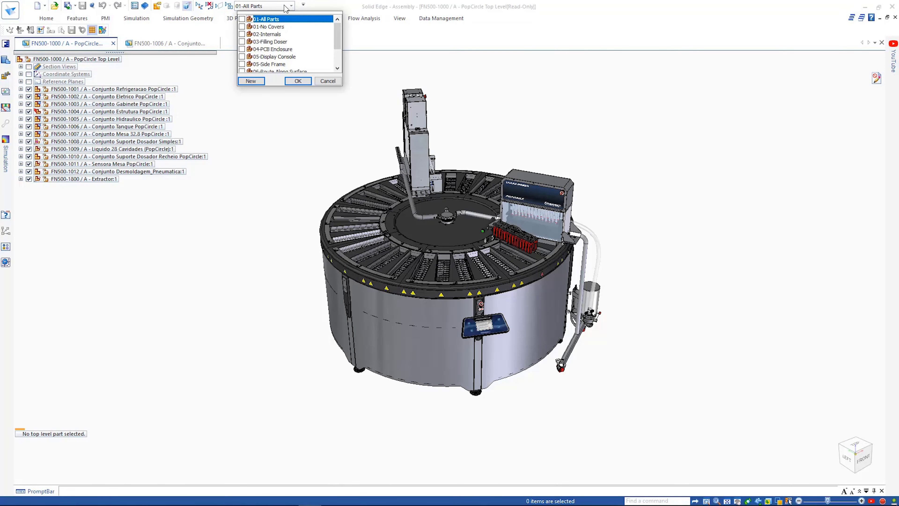
left_click(298, 81)
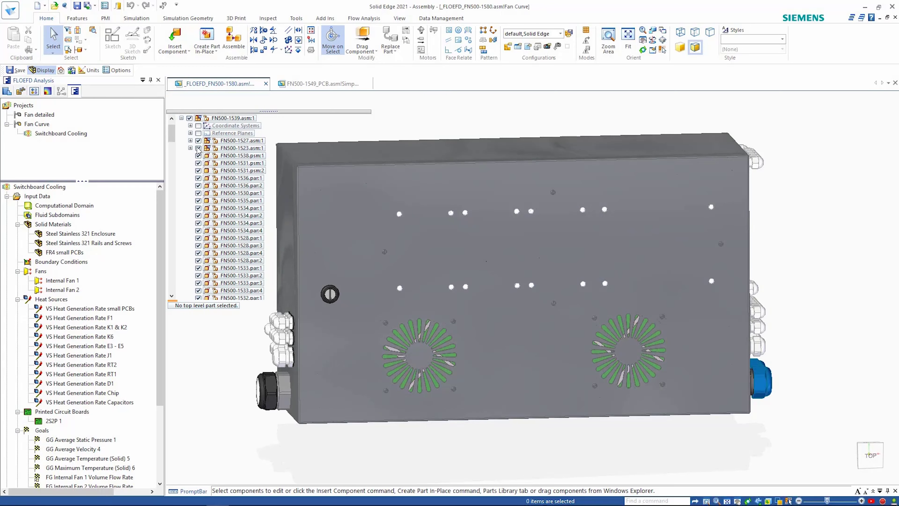
left_click(197, 148)
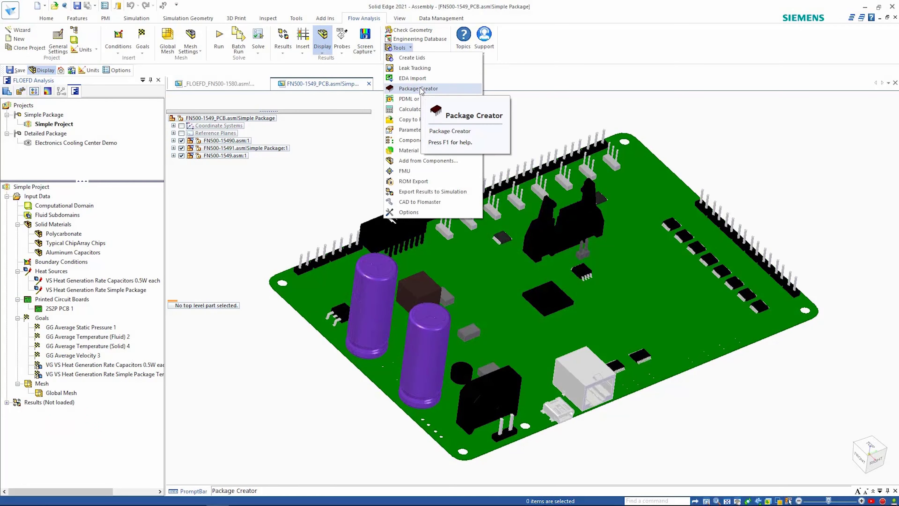
Start a new package in Package Creator from the FOWLP ball grid array template
left_click(438, 91)
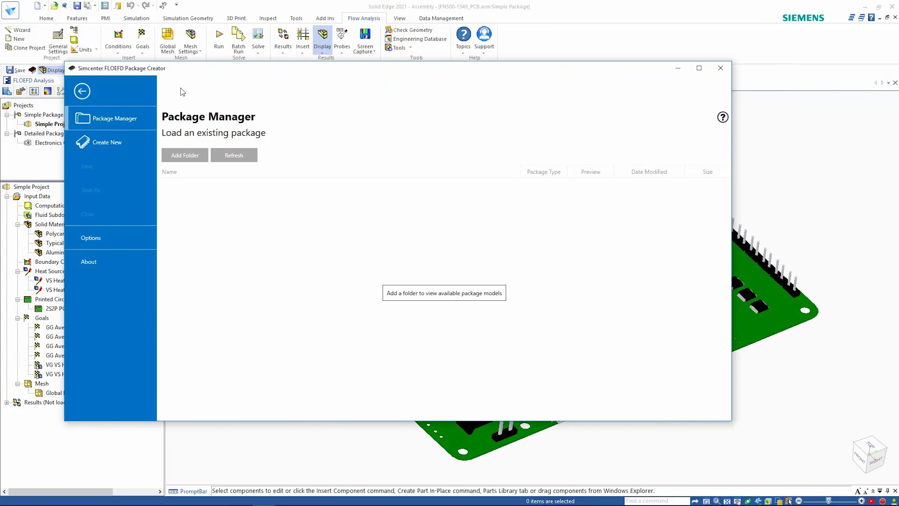
left_click(42, 77)
left_click(814, 61)
left_click(791, 73)
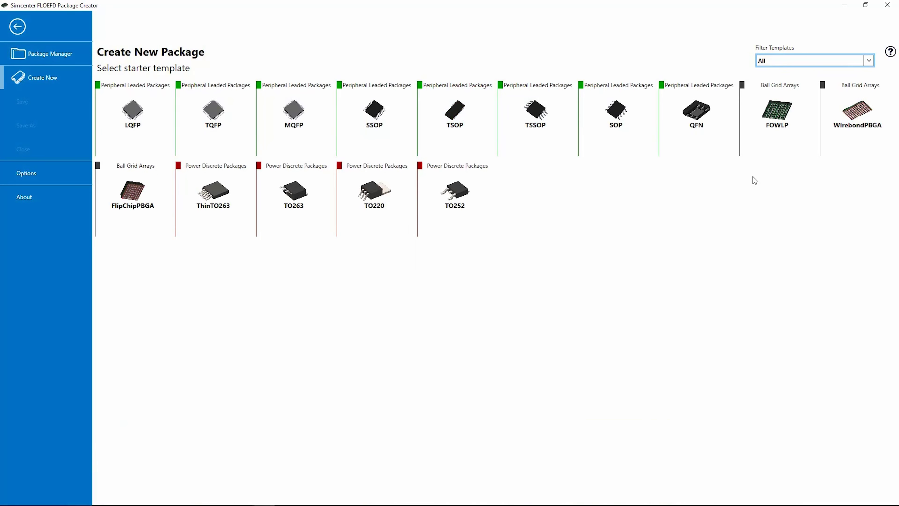
left_click(774, 134)
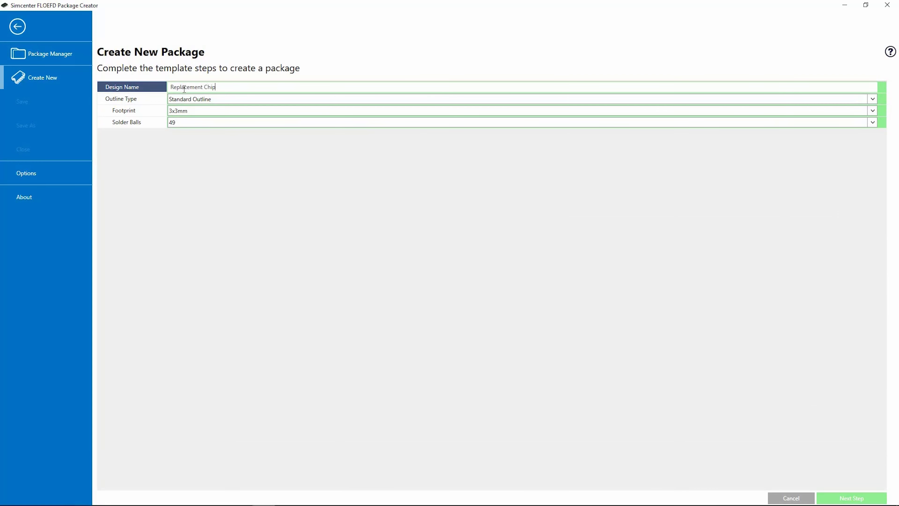
Name the package Replacement Chip, keep the Standard Outline type and choose its footprint
left_click(200, 100)
left_click(189, 112)
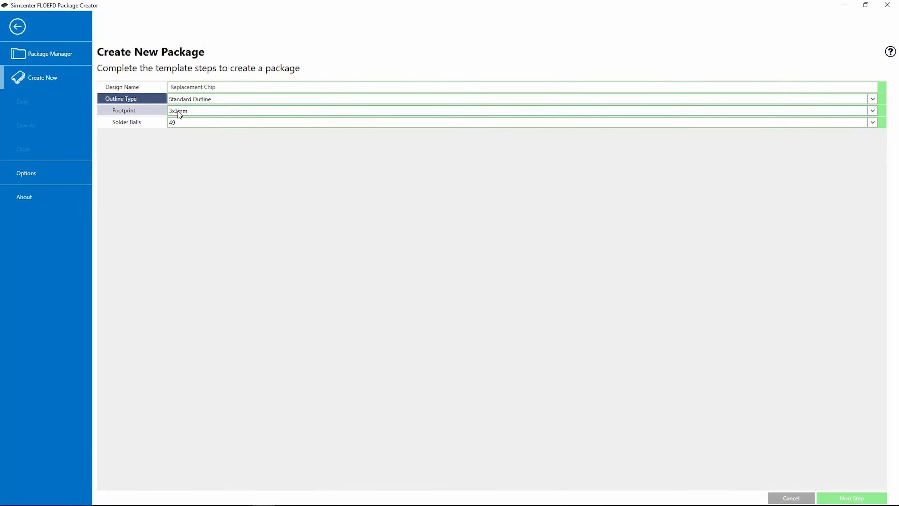
left_click(186, 110)
left_click(181, 190)
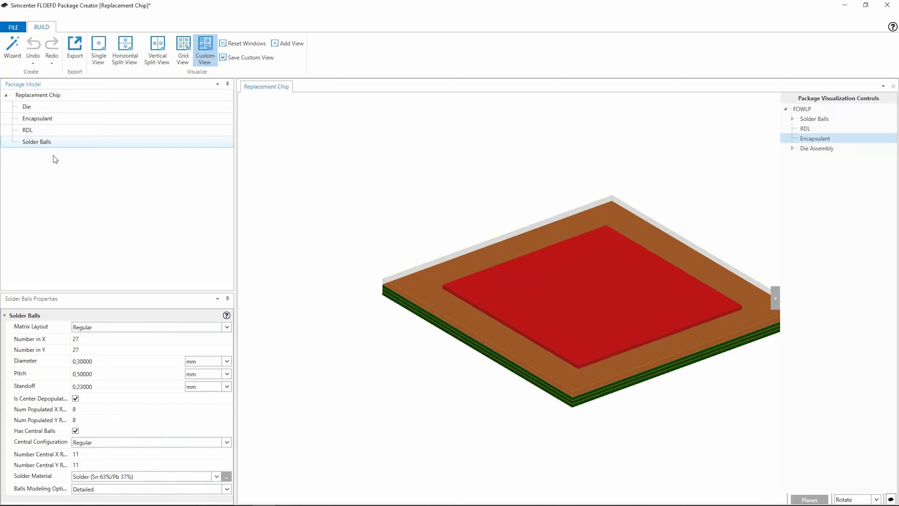
Set the number of central X rows of solder balls to 5 and open the populated X row count for editing
left_click_drag(460, 386, 464, 317)
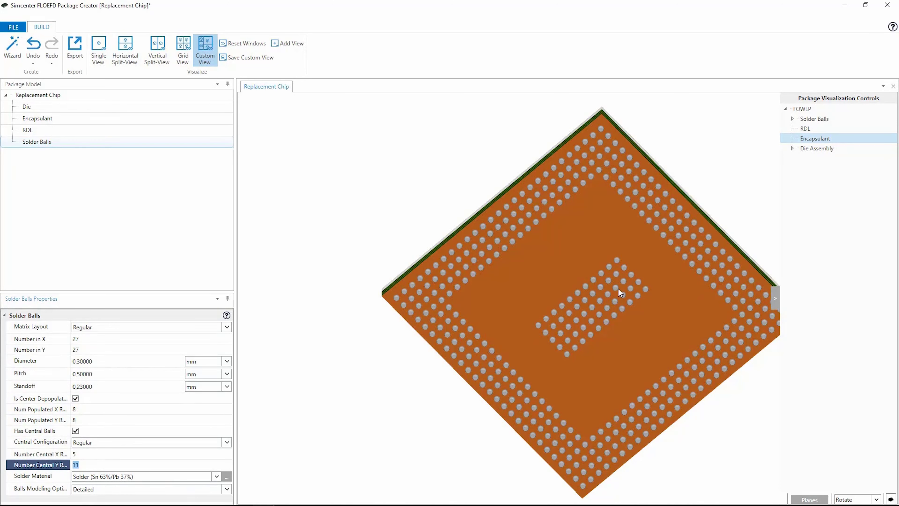
left_click(91, 409)
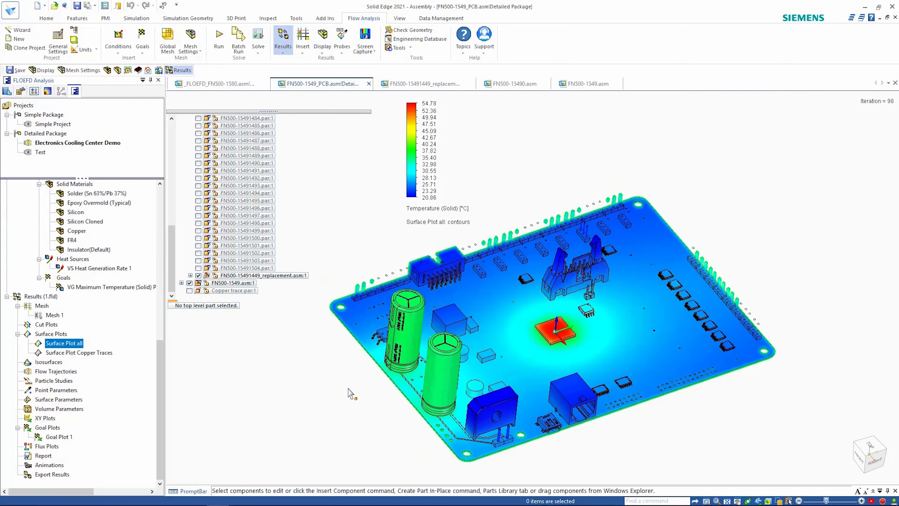
Examine the solid temperature surface plot of the circuit board around the replacement chip
scroll(566, 342, "up", 6)
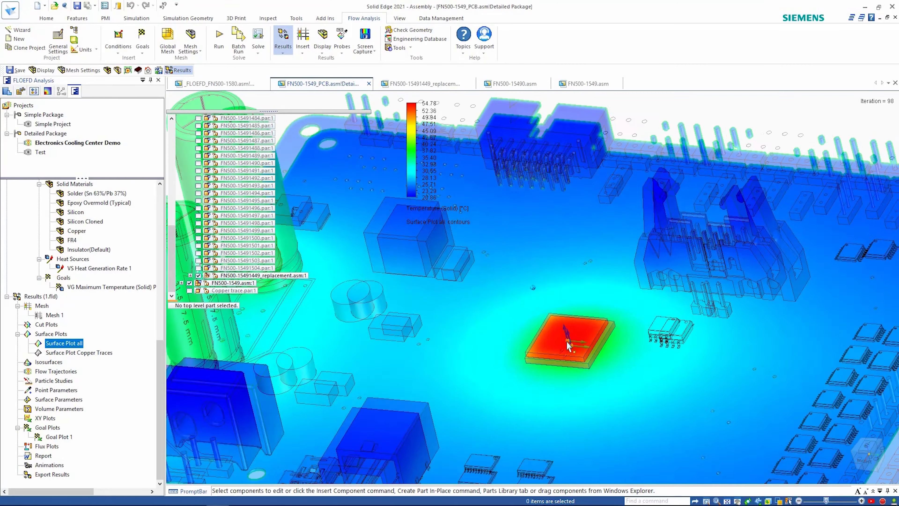
scroll(567, 343, "down", 5)
middle_click_drag(490, 122, 422, 176)
middle_click_drag(381, 154, 318, 368)
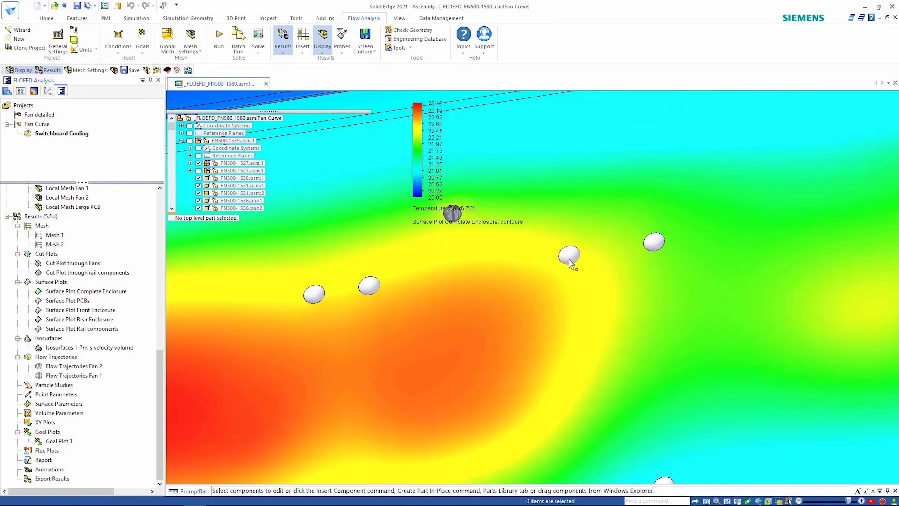
Inspect the complete enclosure's temperature surface plot, from the hot spots behind the front panel outward
scroll(544, 283, "down", 5)
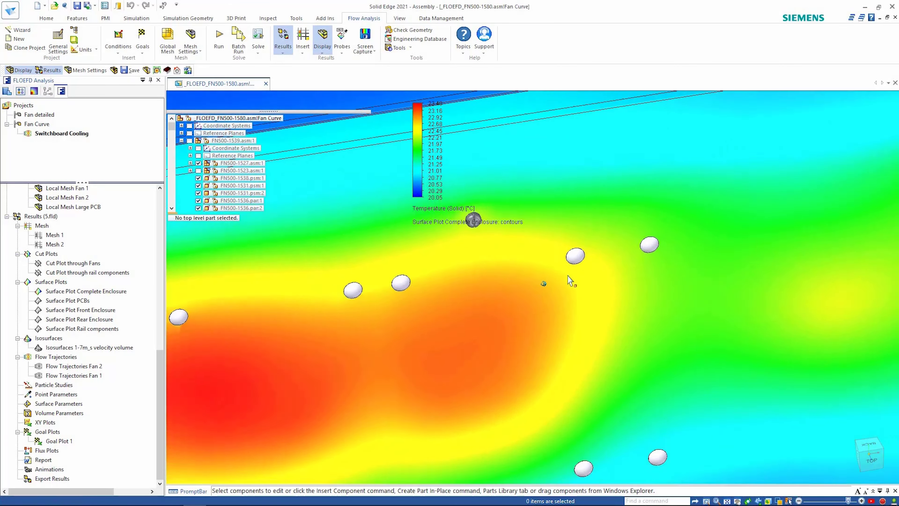
scroll(581, 273, "down", 1)
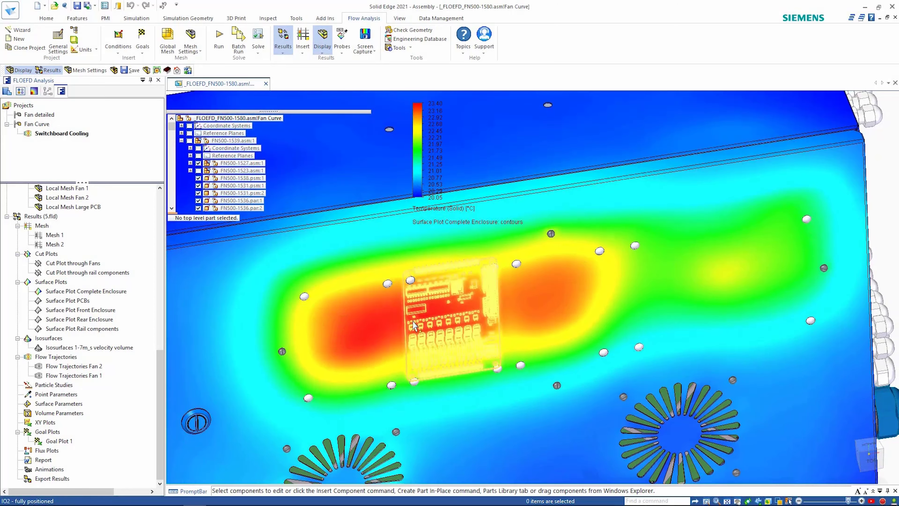
scroll(552, 287, "down", 1)
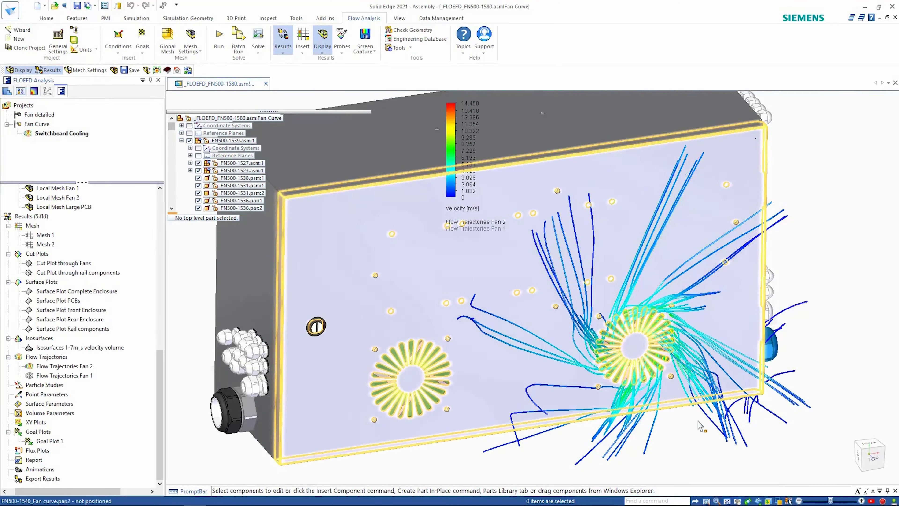
Show the operating point chart of Internal Fan 2 and place it below that fan in the model view
middle_click_drag(701, 426, 248, 314)
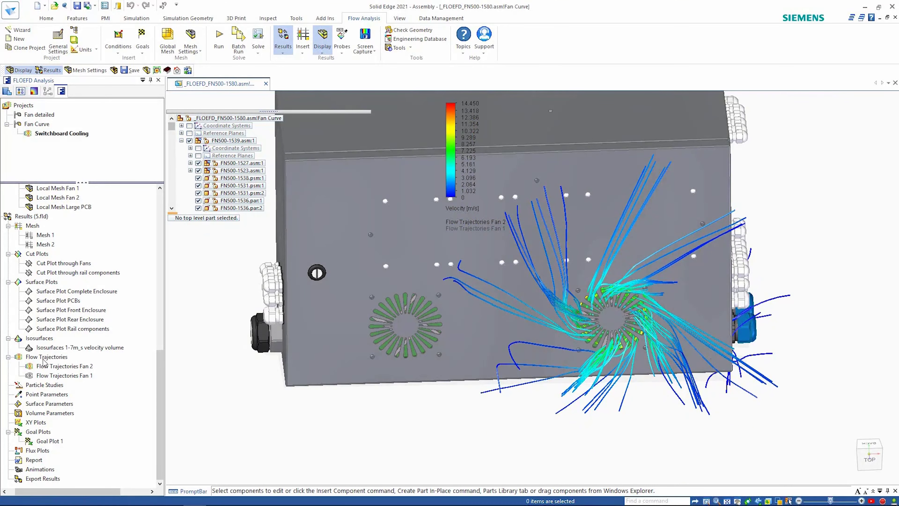
scroll(71, 319, "up", 12)
left_click(53, 291)
right_click(50, 290)
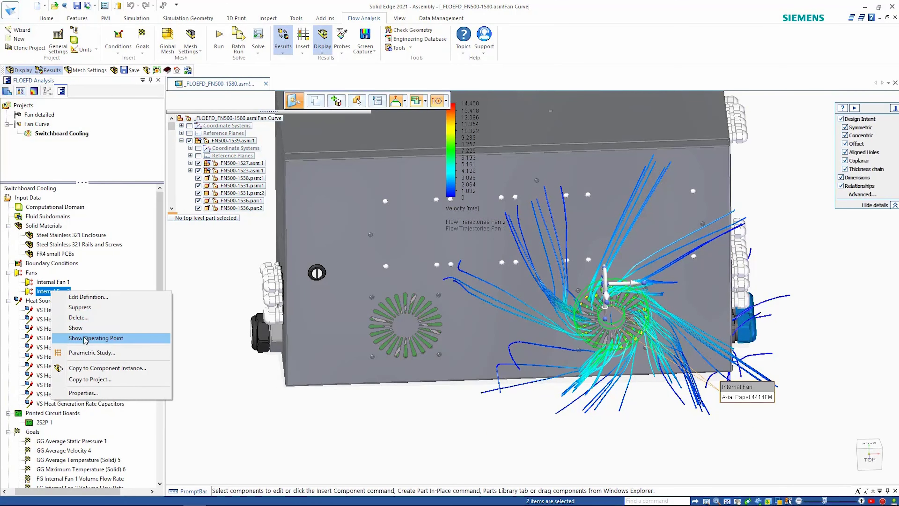
left_click(81, 330)
left_click_drag(171, 235, 542, 350)
Show the operating point chart of Internal Fan 1 and place it below the enclosure
left_click(53, 282)
right_click(60, 282)
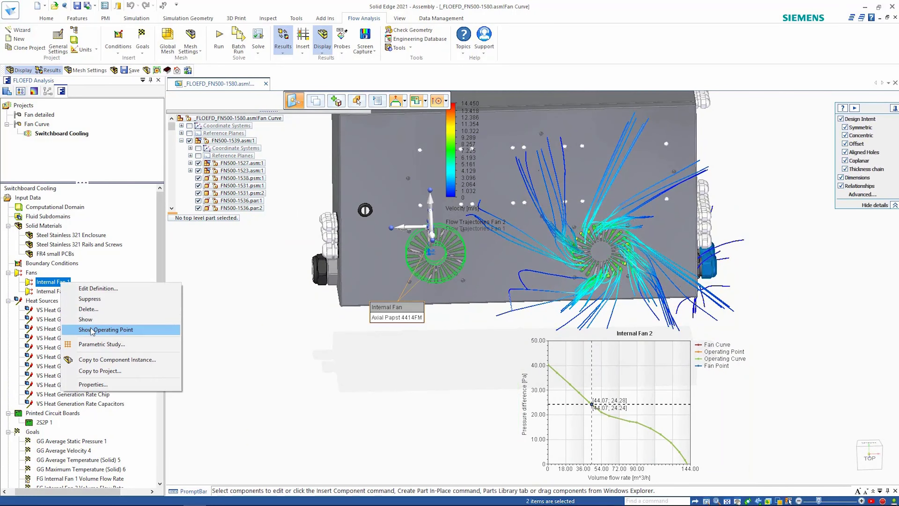
left_click(83, 330)
left_click_drag(171, 235, 294, 329)
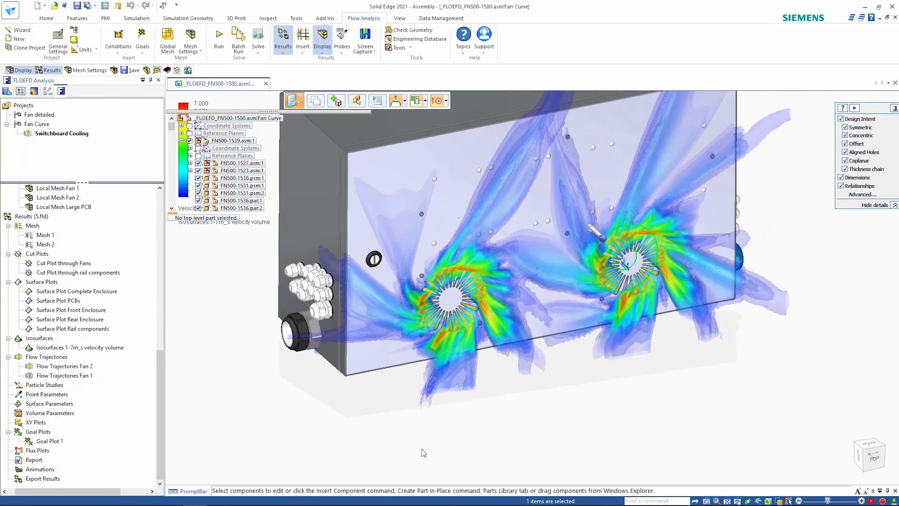
Examine the 1-7 m/s velocity isosurfaces around both fans, with and without the enclosure housing
middle_click_drag(424, 453, 663, 297)
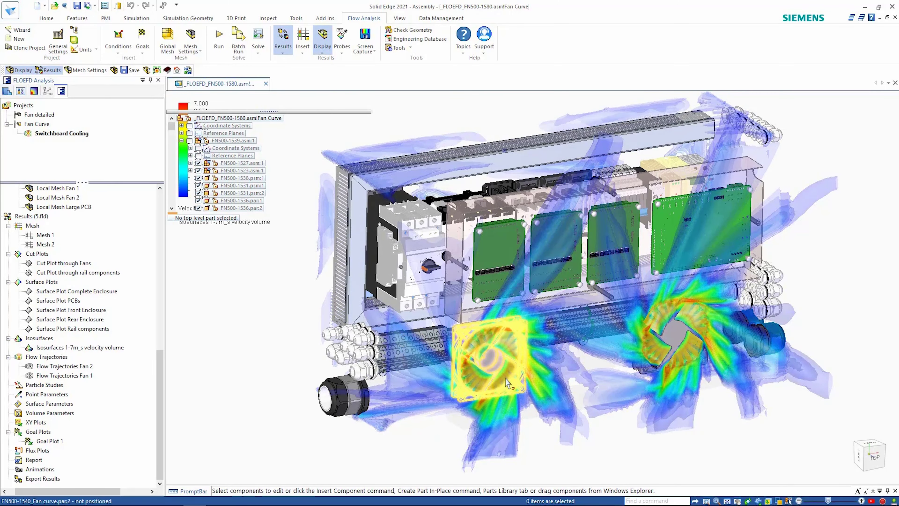
middle_click_drag(439, 441, 394, 461)
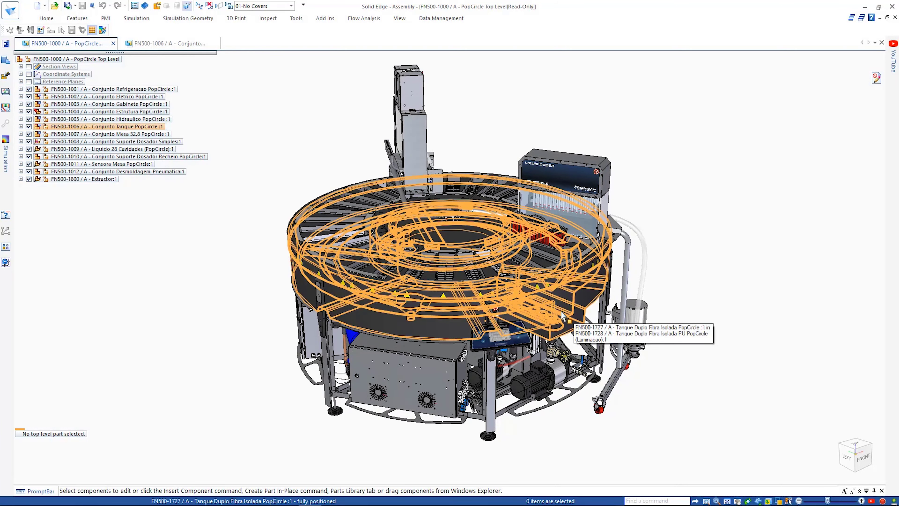
Switch to the FN500-1006 tank assembly and load the results of the FLOEFD to Solid Edge Simulation project
left_click(176, 44)
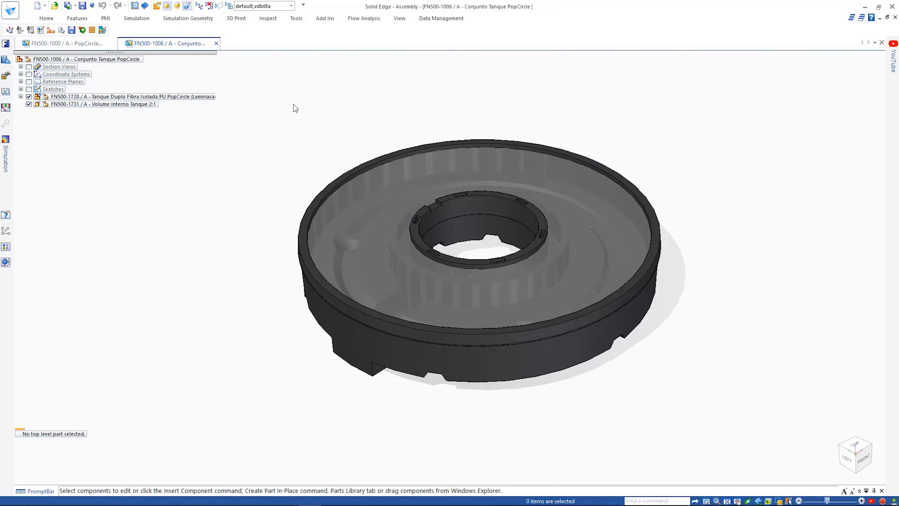
left_click(6, 45)
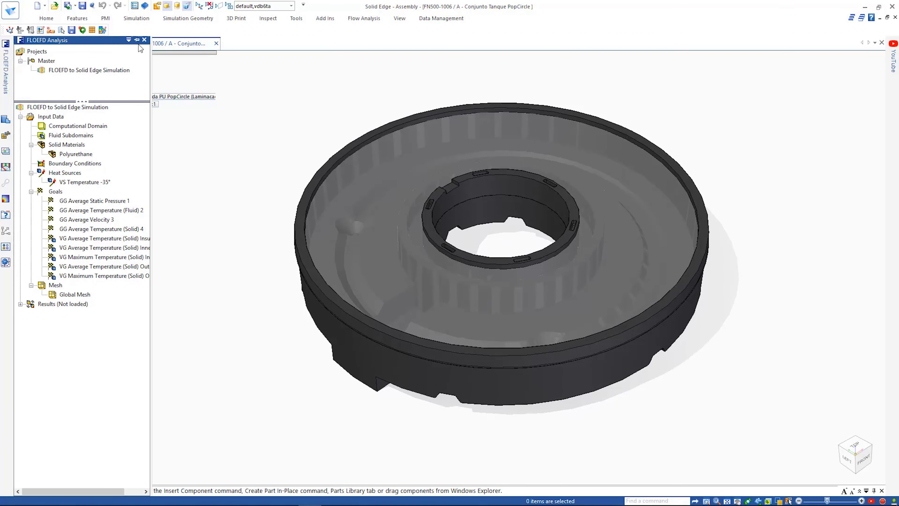
right_click(57, 318)
left_click(79, 326)
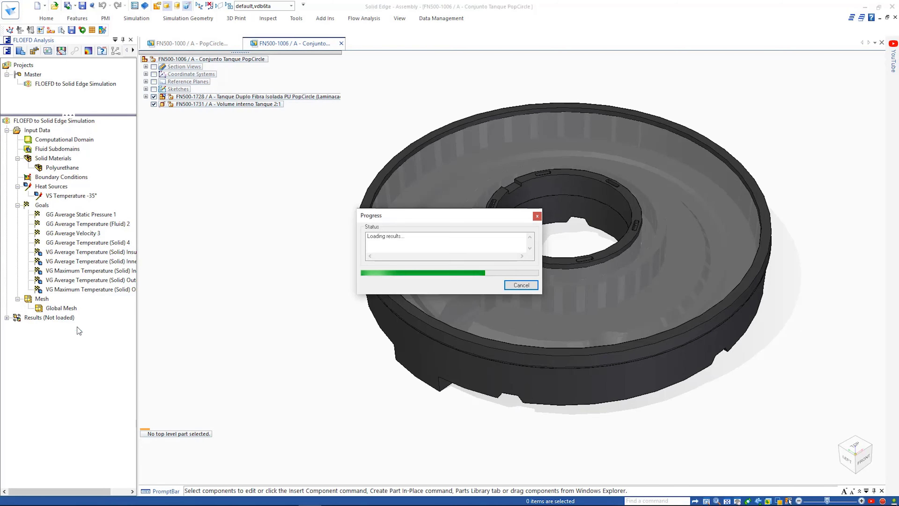
Display the Isosurfaces 1 plot on the tank
left_click(71, 384)
right_click(70, 384)
left_click(93, 403)
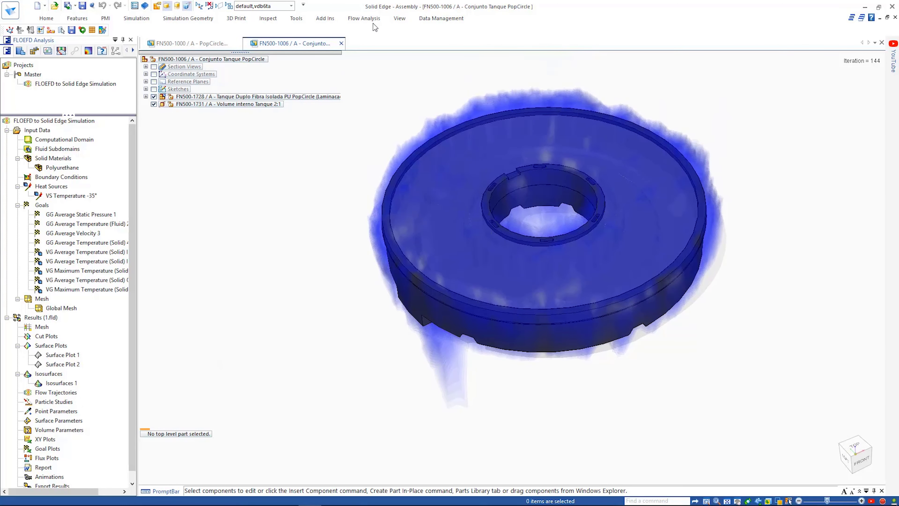
Export the flow results to Simulation and hide the Isosurfaces 1 plot
left_click(367, 18)
left_click(398, 47)
left_click(405, 193)
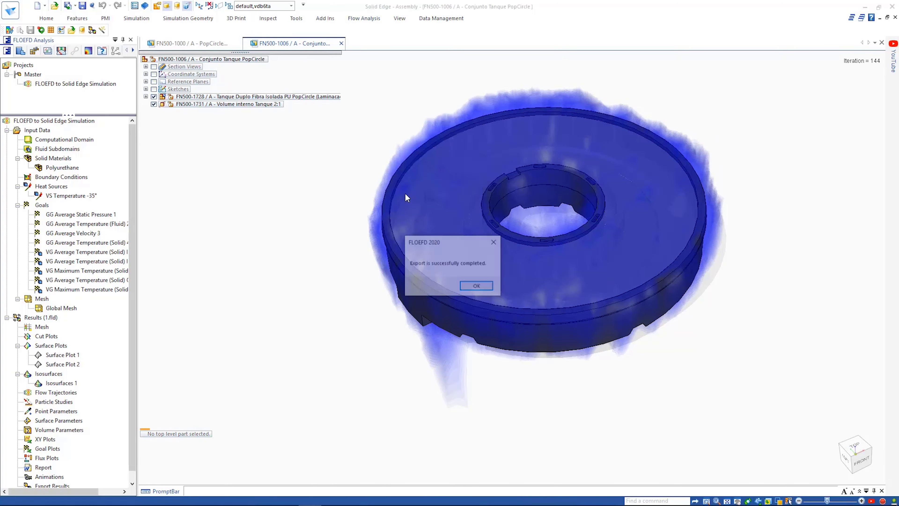
left_click(464, 290)
right_click(67, 384)
left_click(116, 278)
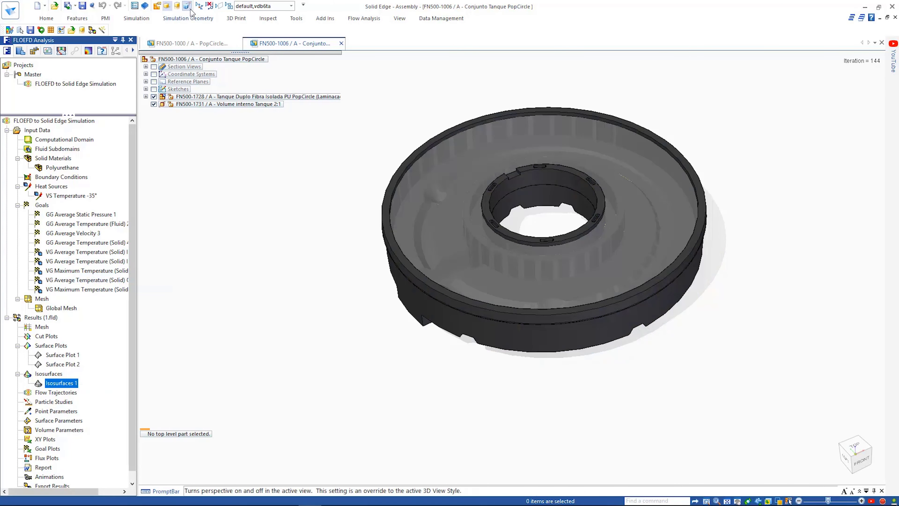
Create a Linear Static study with a Tetrahedral mesh that includes all the tank assembly's bodies
left_click(88, 51)
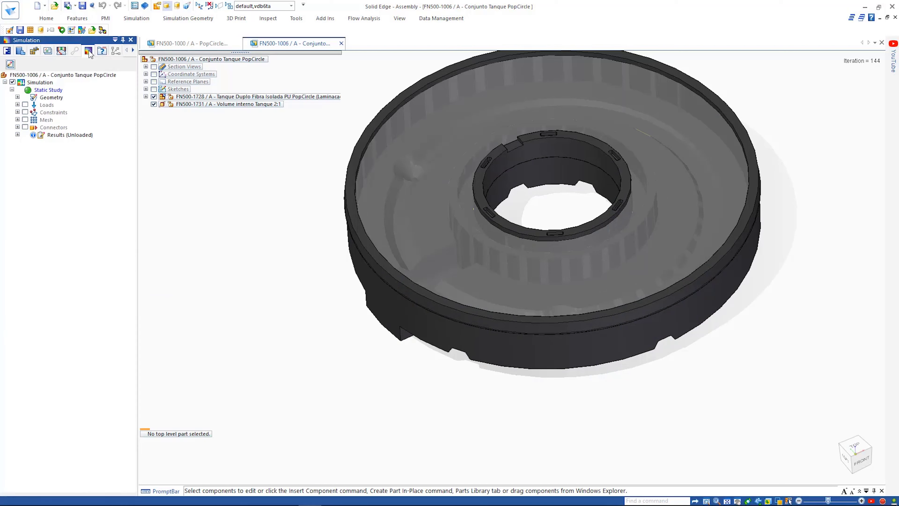
right_click(34, 84)
left_click(66, 101)
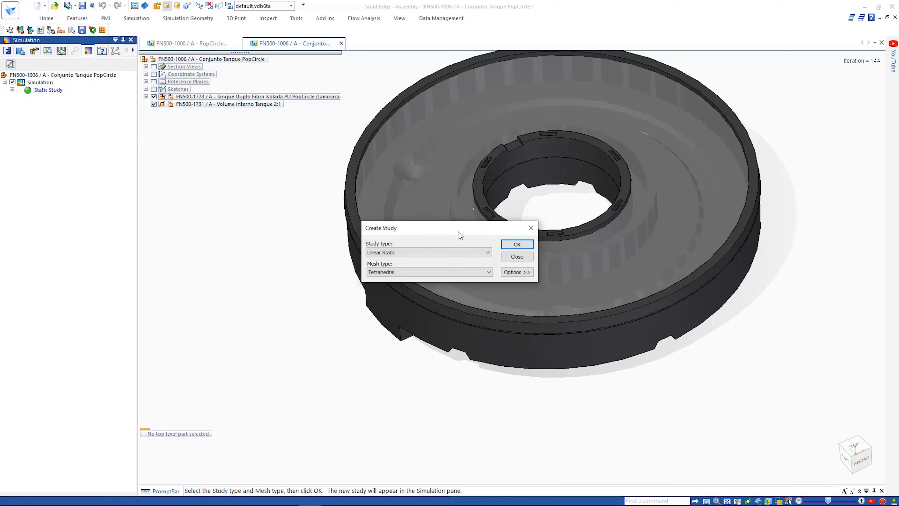
left_click(518, 244)
left_click_drag(317, 125, 759, 445)
right_click(758, 446)
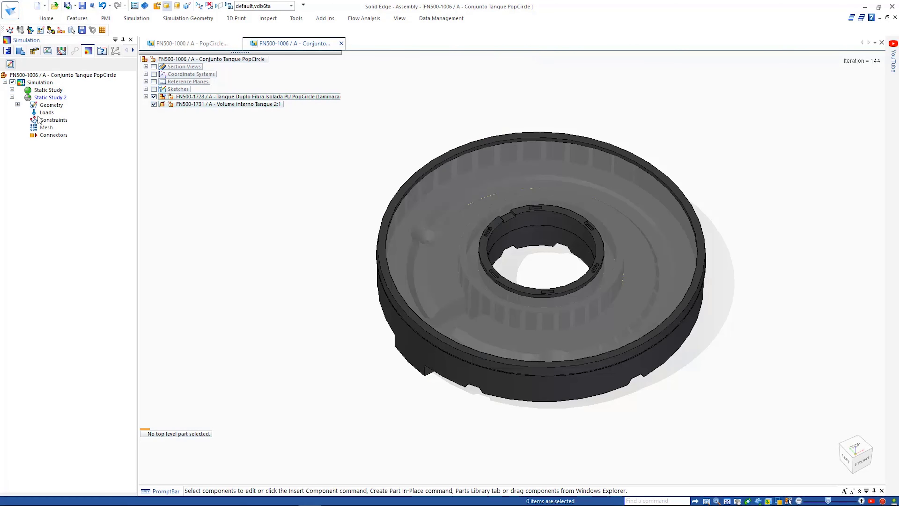
Suppress the water volume FN500-1731.par:1 in the Static Study 2 geometry and remove it from the study
left_click(17, 105)
left_click(23, 112)
left_click(74, 112)
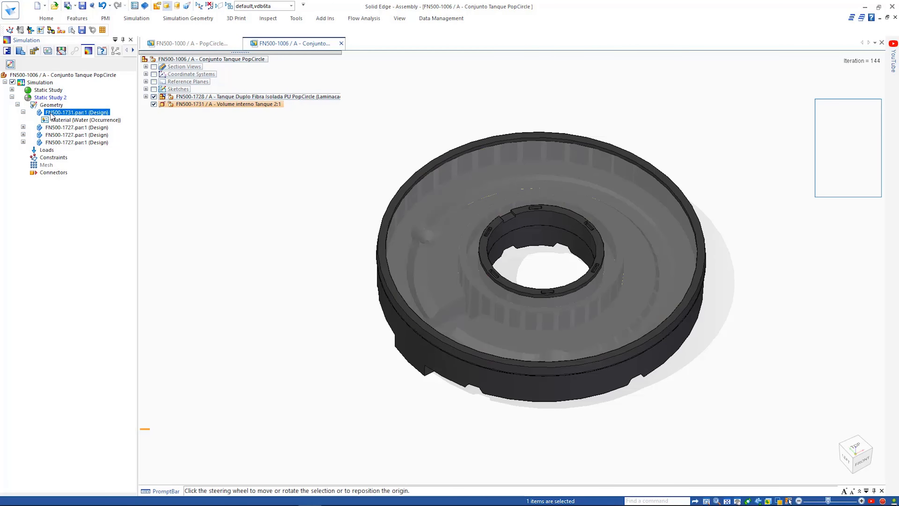
right_click(77, 115)
left_click(102, 118)
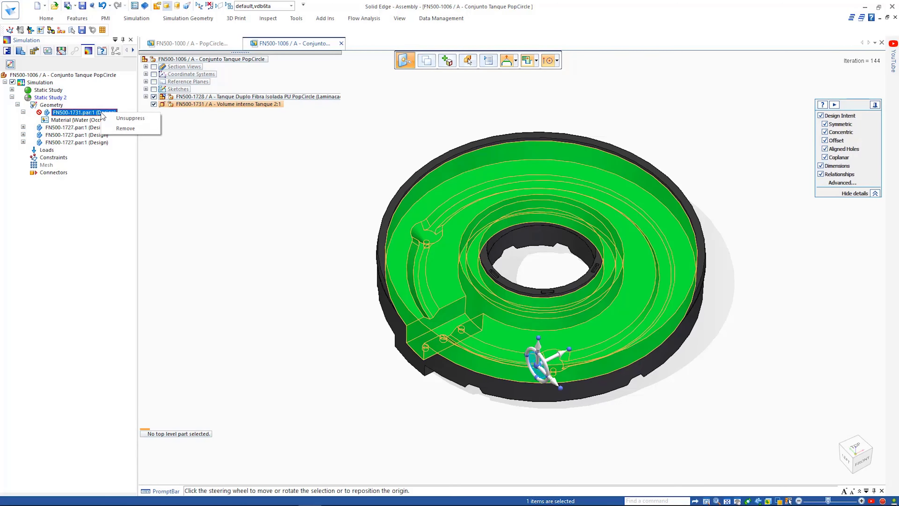
left_click(124, 129)
Override the occurrence material of the last FN500-1727 body in Static Study 2 with Polyurethene from the Presentation-Materials plastics
left_click(23, 127)
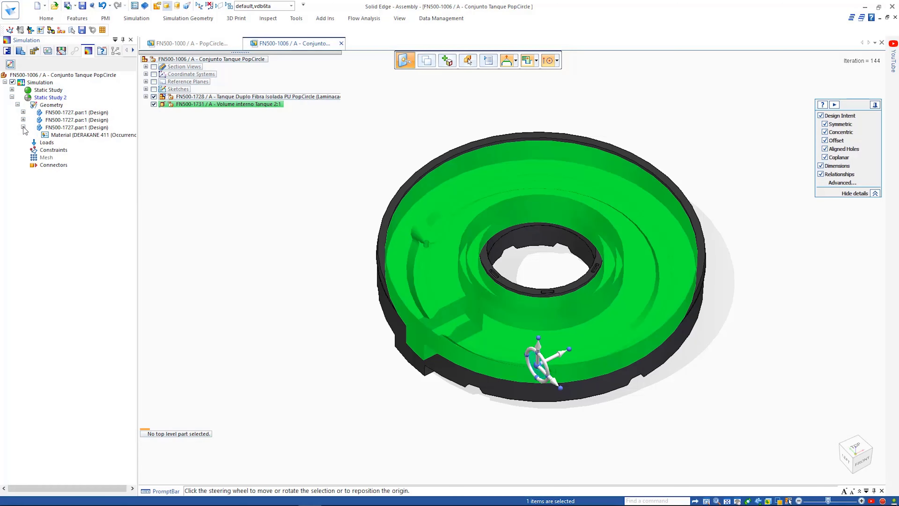
double_click(67, 136)
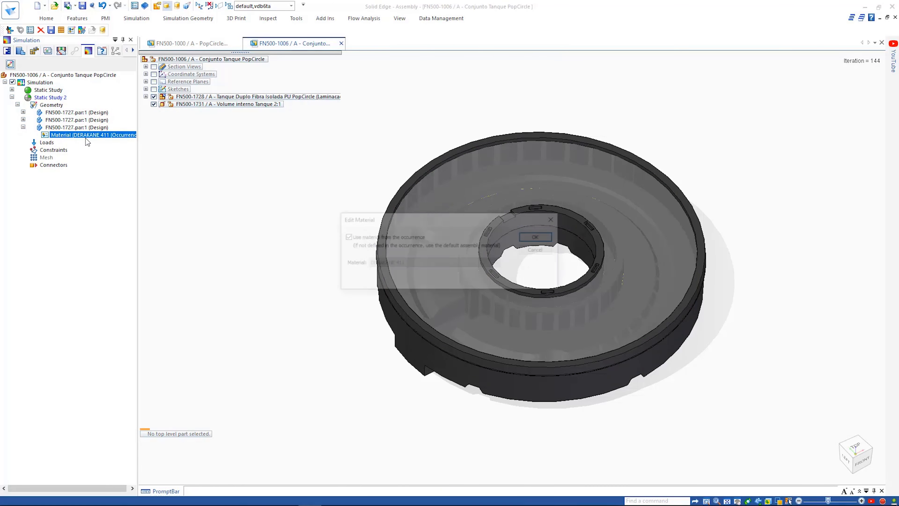
left_click(346, 237)
left_click(407, 262)
left_click(407, 453)
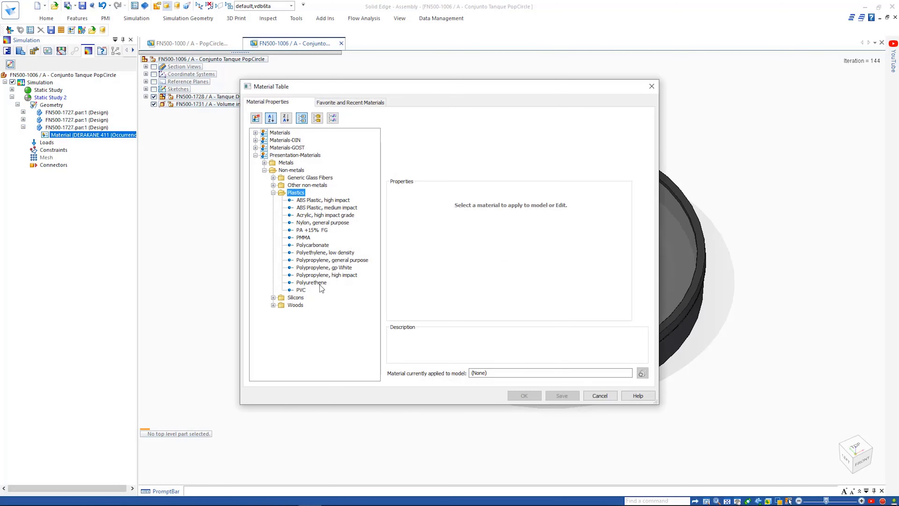
left_click(318, 283)
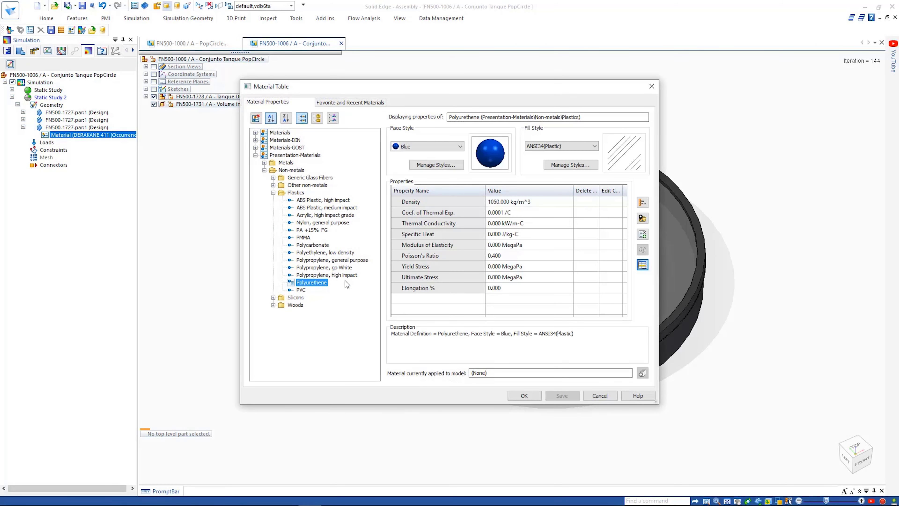
Highlight the properties the study requires, set Polyurethene's modulus of elasticity to 2240 MegaPa, save it and apply the material
left_click(642, 266)
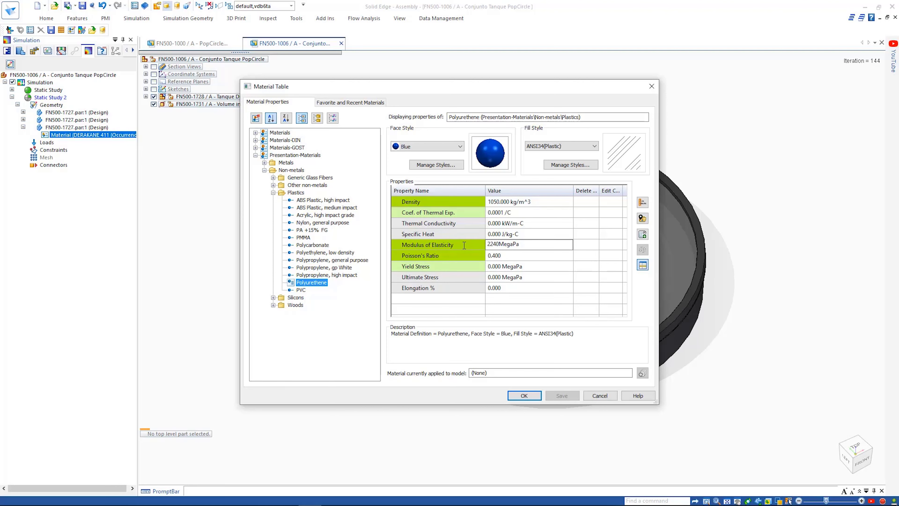
left_click(529, 256)
left_click(559, 397)
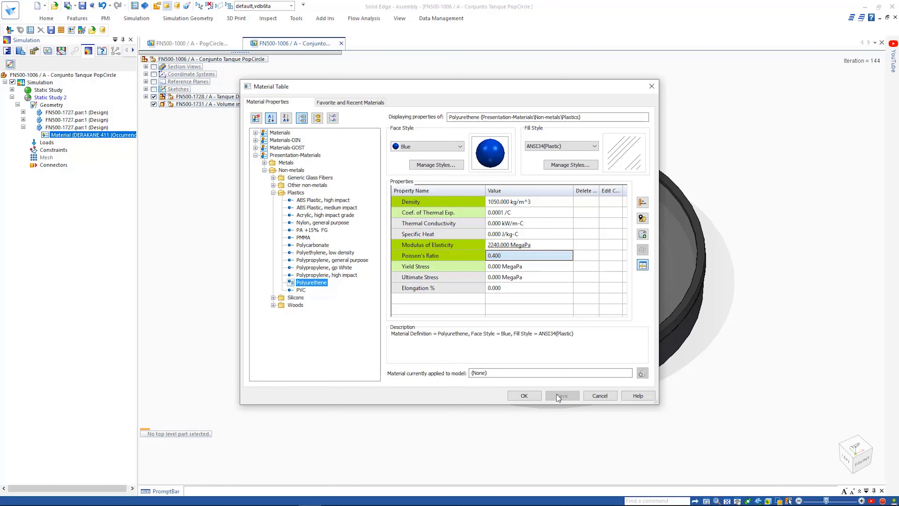
left_click(524, 395)
left_click(535, 237)
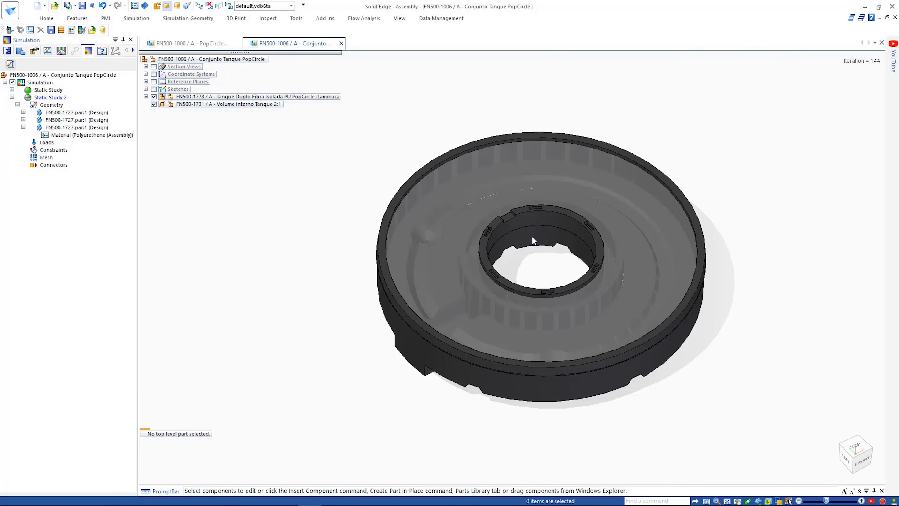
Import the flow analysis results file 1.fld as an external load in Static Study 2 and highlight External Pressure 1
right_click(47, 143)
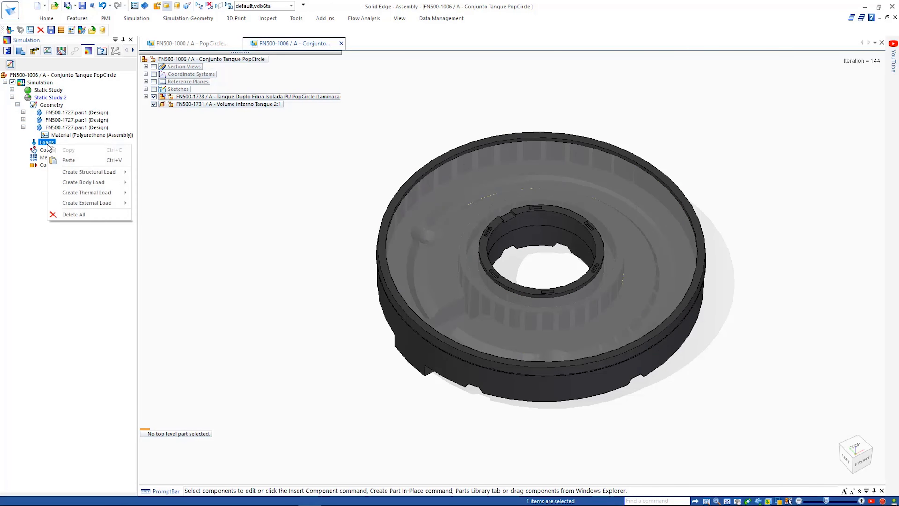
mouse_move(102, 202)
left_click(162, 203)
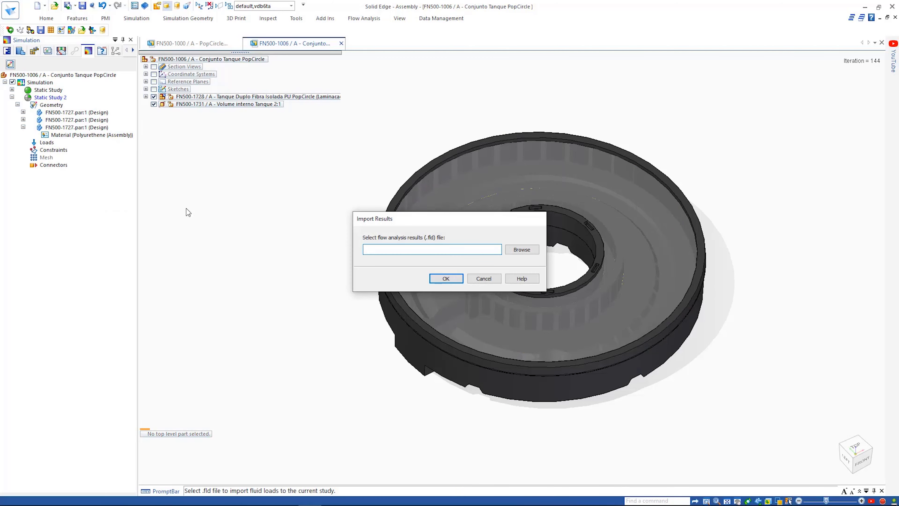
left_click(519, 252)
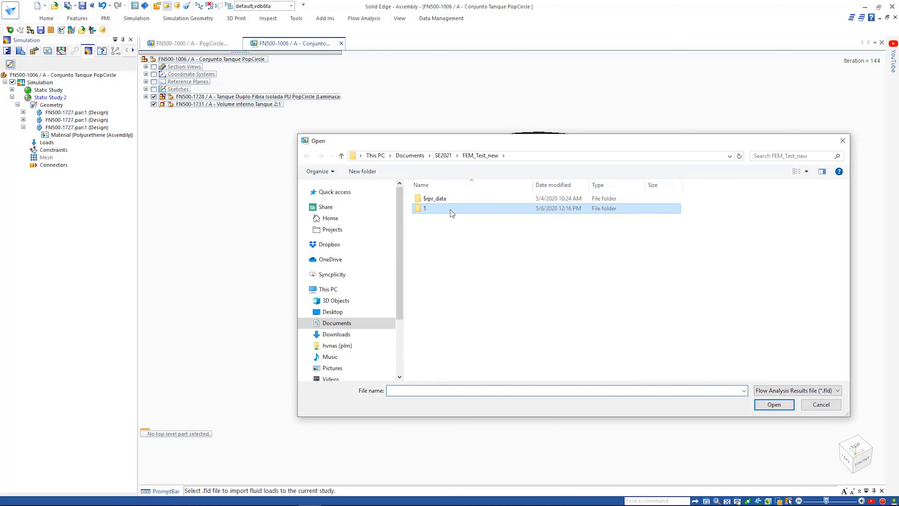
left_click(440, 228)
left_click(756, 405)
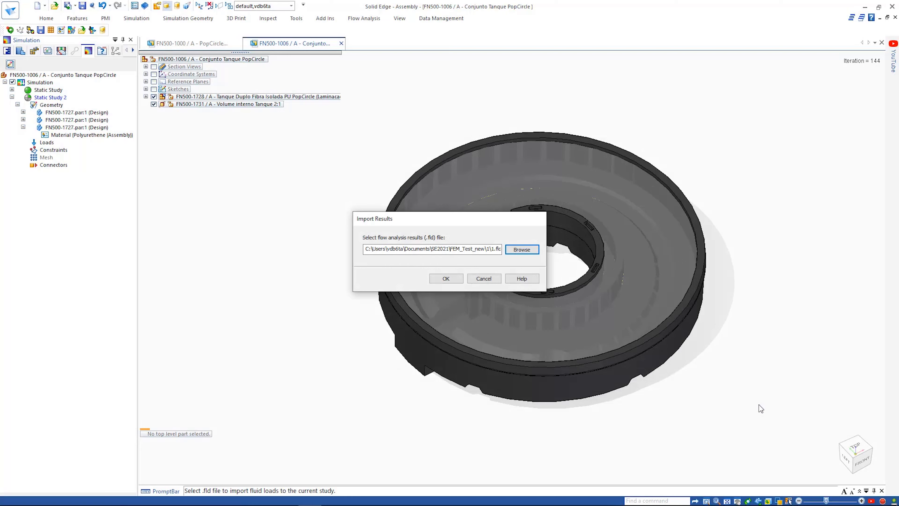
left_click(446, 278)
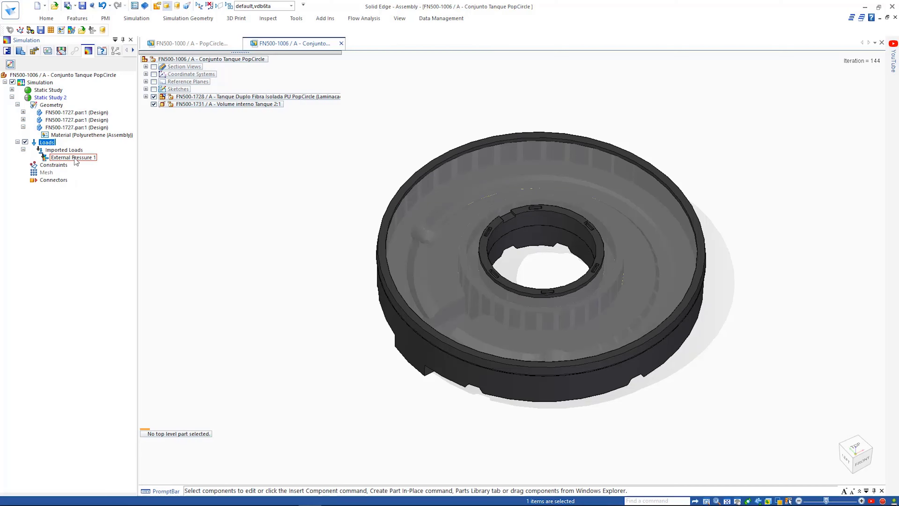
left_click(75, 158)
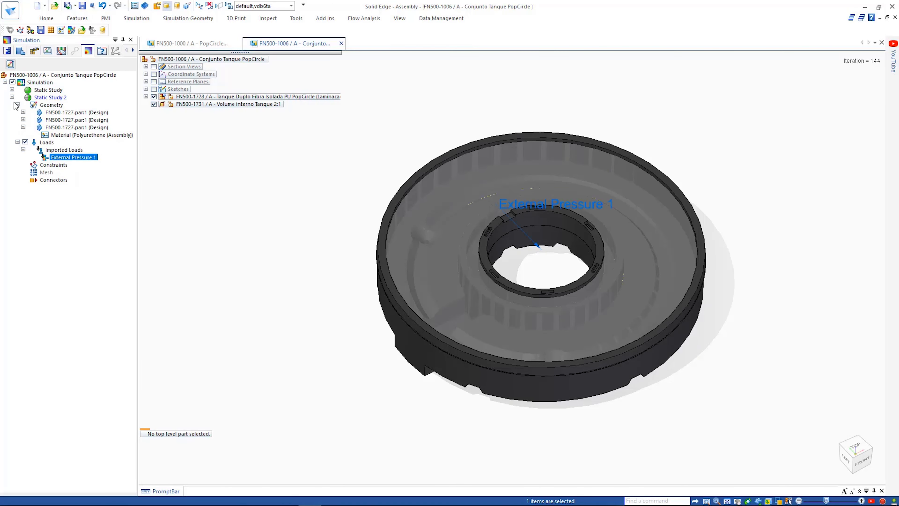
Open the results of the first Static Study and hide the internal water volume FN500-1731
left_click(12, 97)
left_click(11, 90)
left_click(56, 135)
right_click(55, 135)
left_click(75, 151)
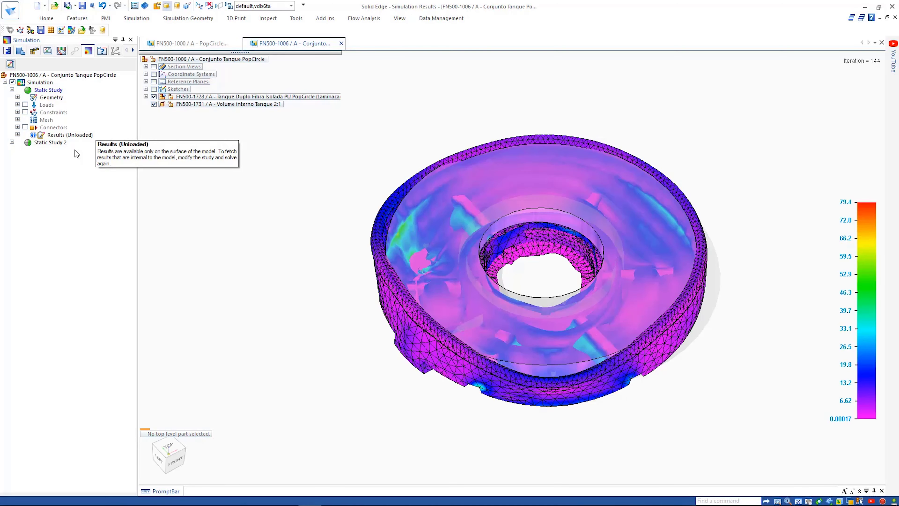
left_click(154, 104)
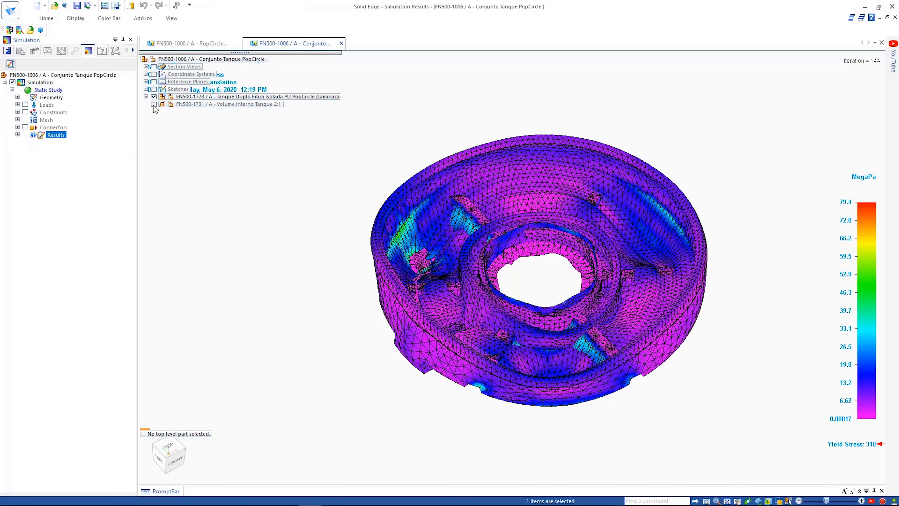
Examine the tank's stress plot from the side and show it without exaggerated deformation
key("Right")
key("Right")
key("Right")
key("Right")
key("Right")
key("Right")
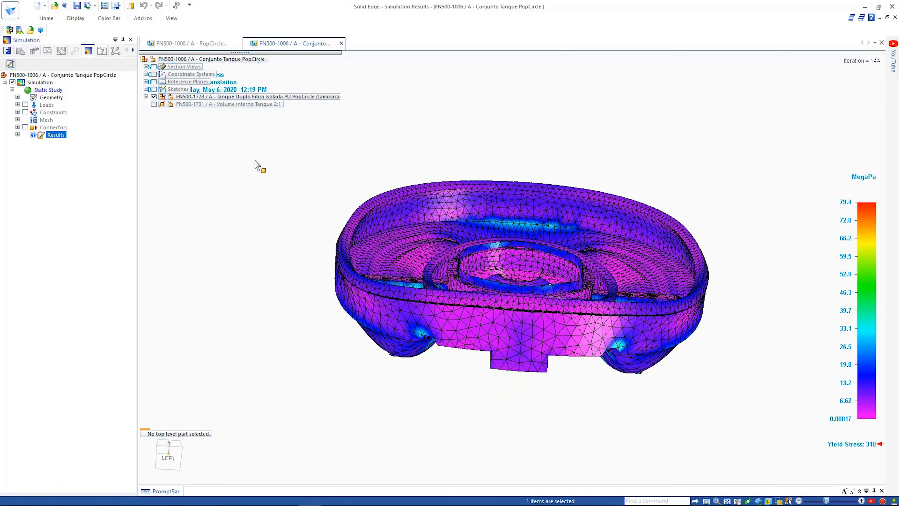
left_click(51, 19)
left_click(207, 50)
Probe the stress values along the edge at the tank's lower notch and locate the second listed node on the model
left_click(46, 19)
left_click(14, 40)
left_click(30, 147)
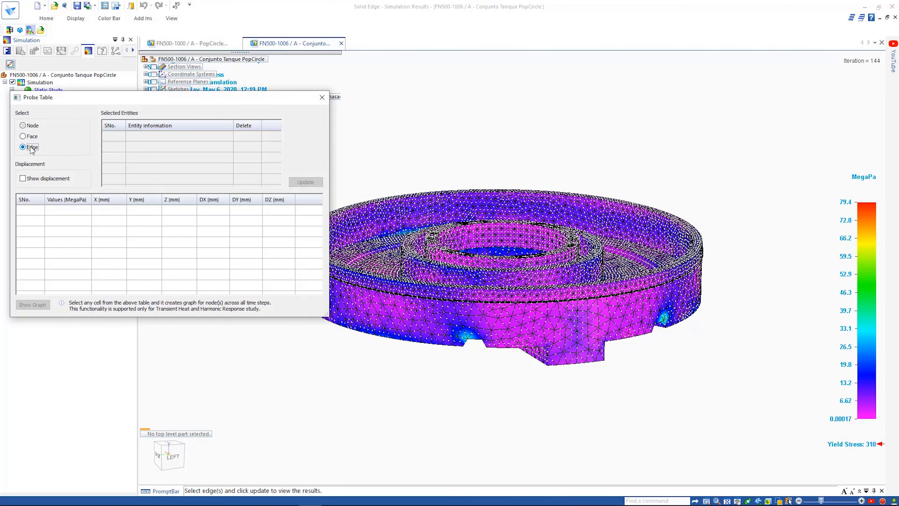
left_click(478, 339)
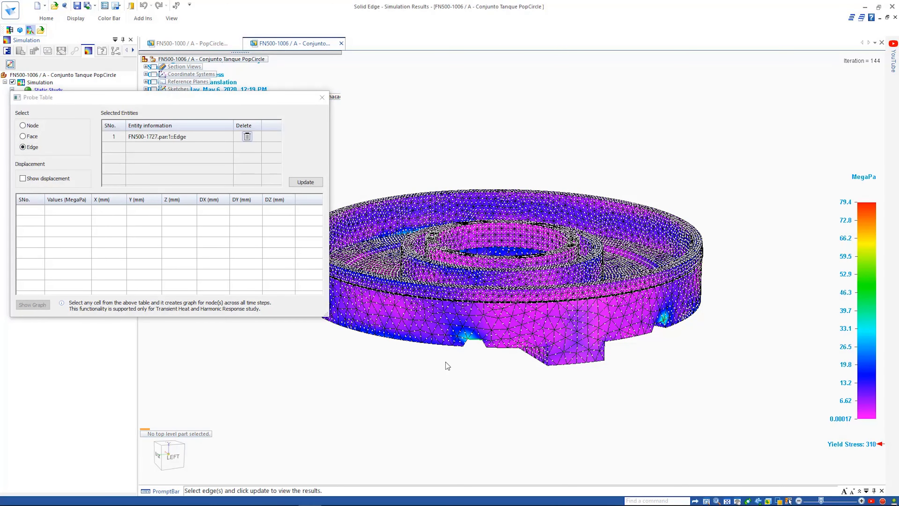
left_click(304, 182)
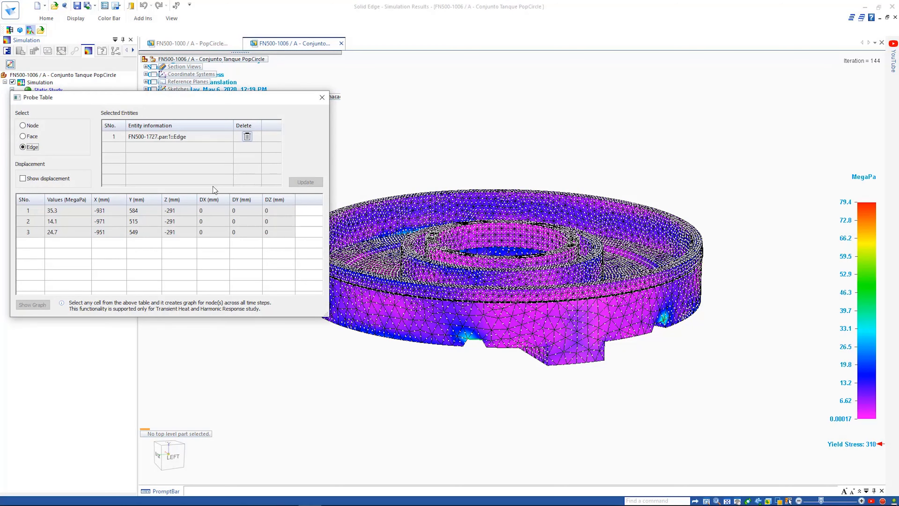
left_click(59, 222)
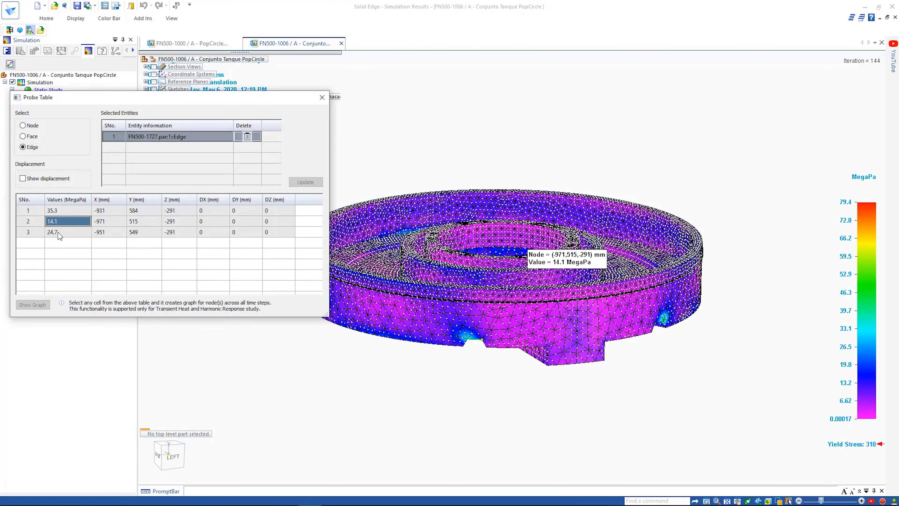
Close the probe table and leave the simulation results environment
left_click(321, 97)
right_click(325, 153)
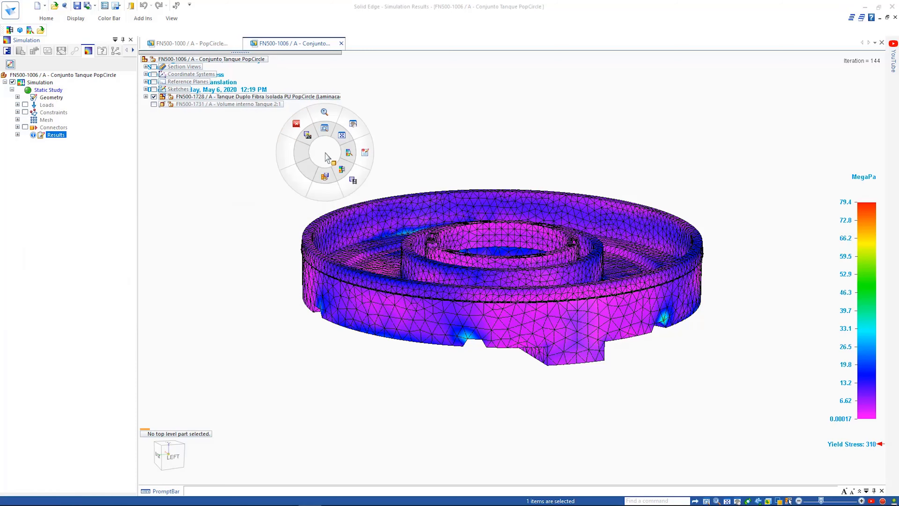
left_click(296, 123)
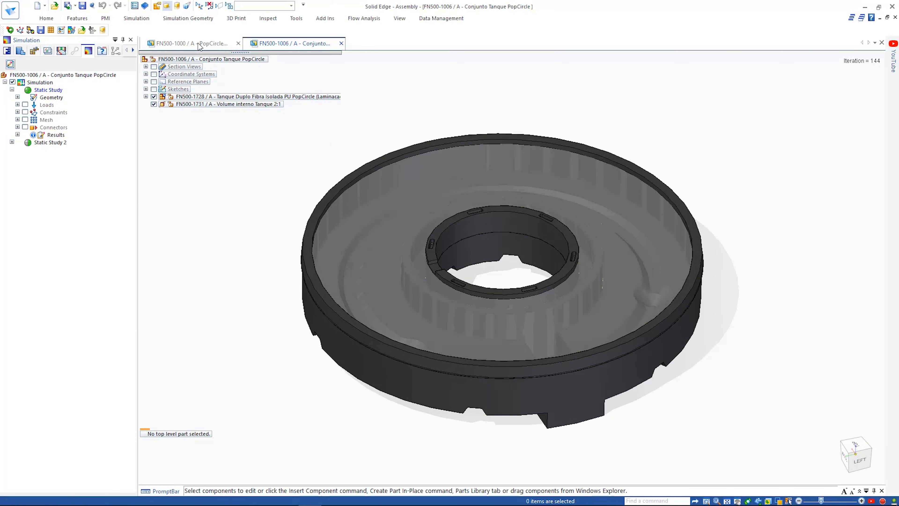
Switch to the FN500-1000 PopCircle top-level assembly and apply a display configuration from its list
left_click(199, 44)
left_click(272, 5)
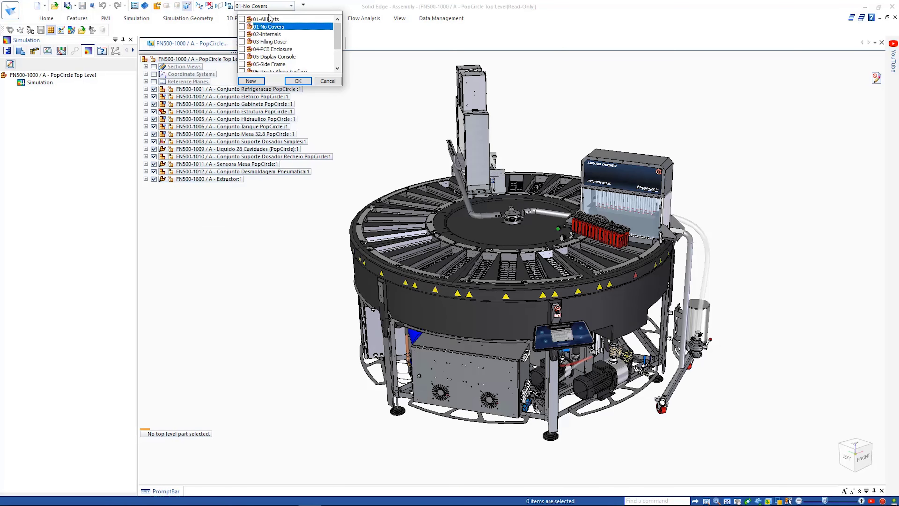
left_click(302, 79)
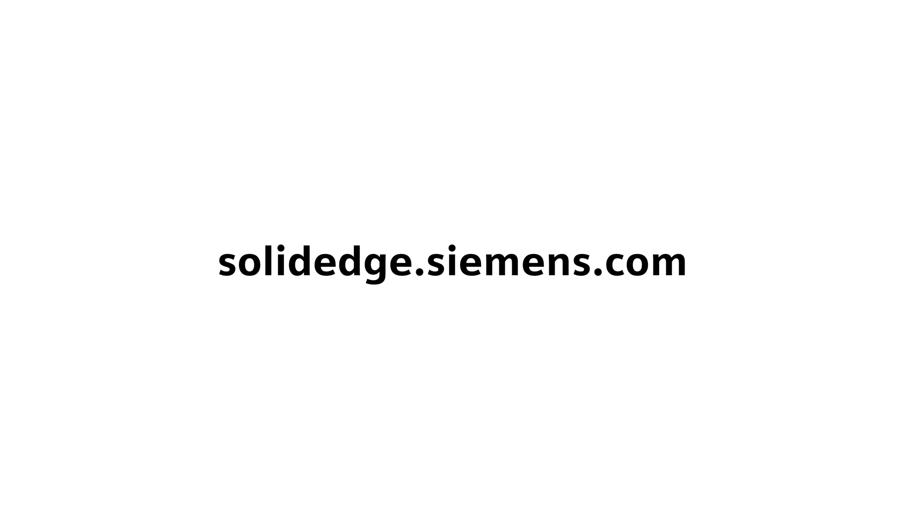